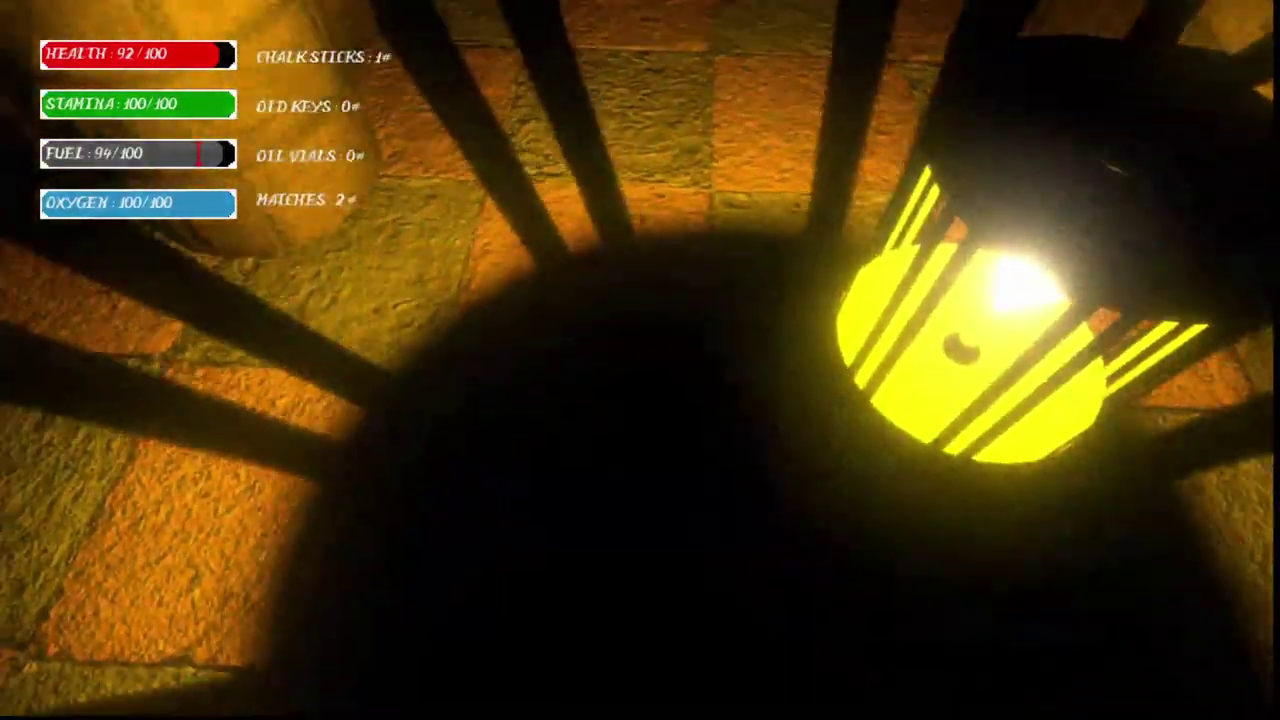
Draw a chalk X on the maze floor with the last chalk stick
left_click(640, 360)
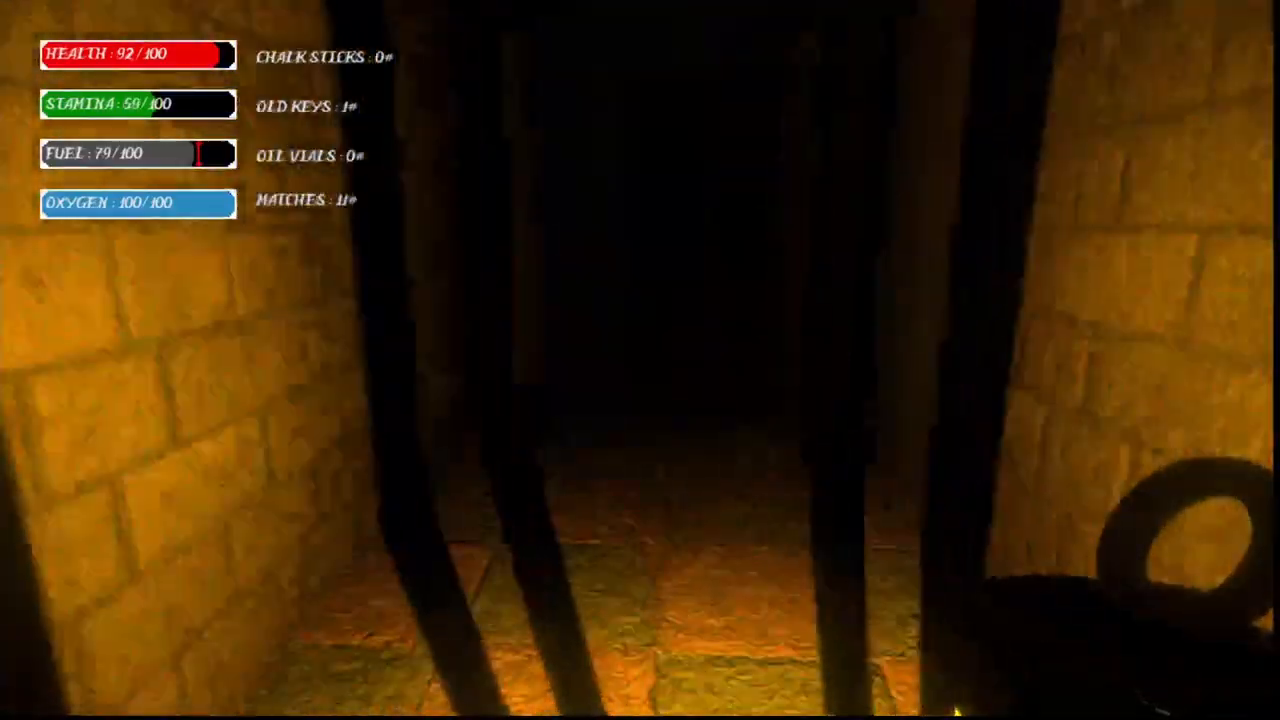
Pause with Esc, resume, pause again and enter the Options menu
key("Escape")
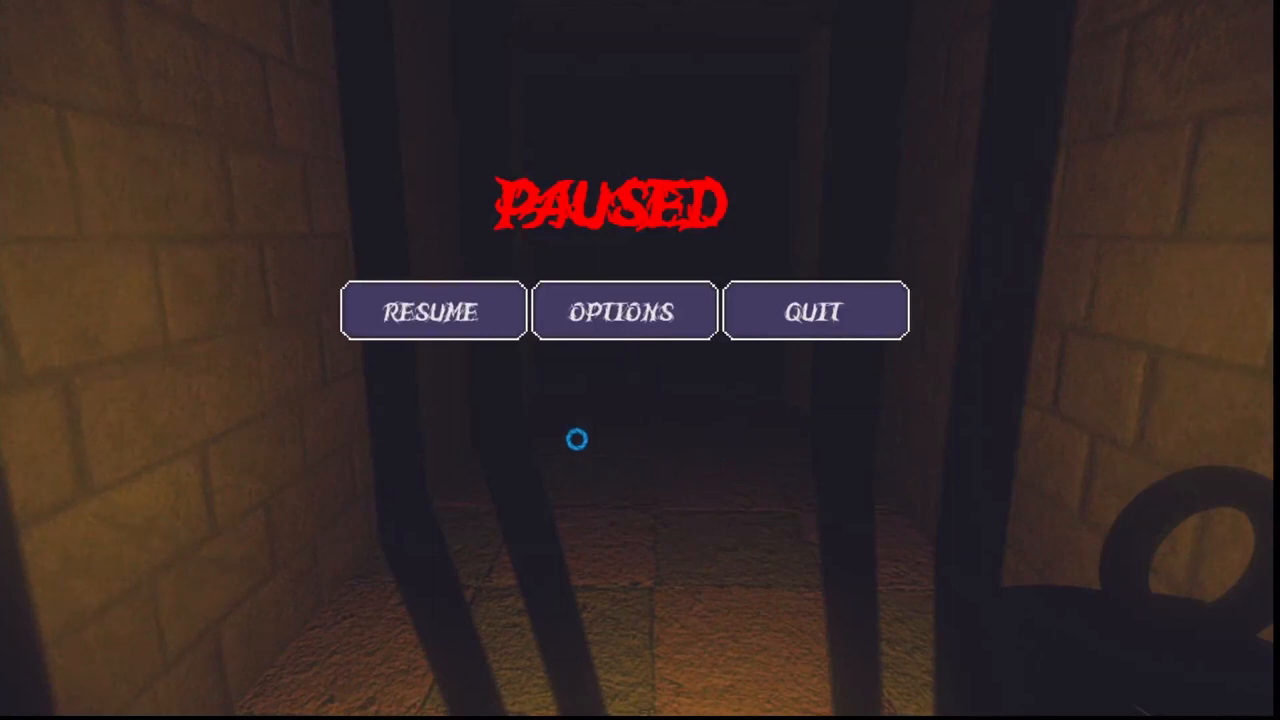
left_click(438, 314)
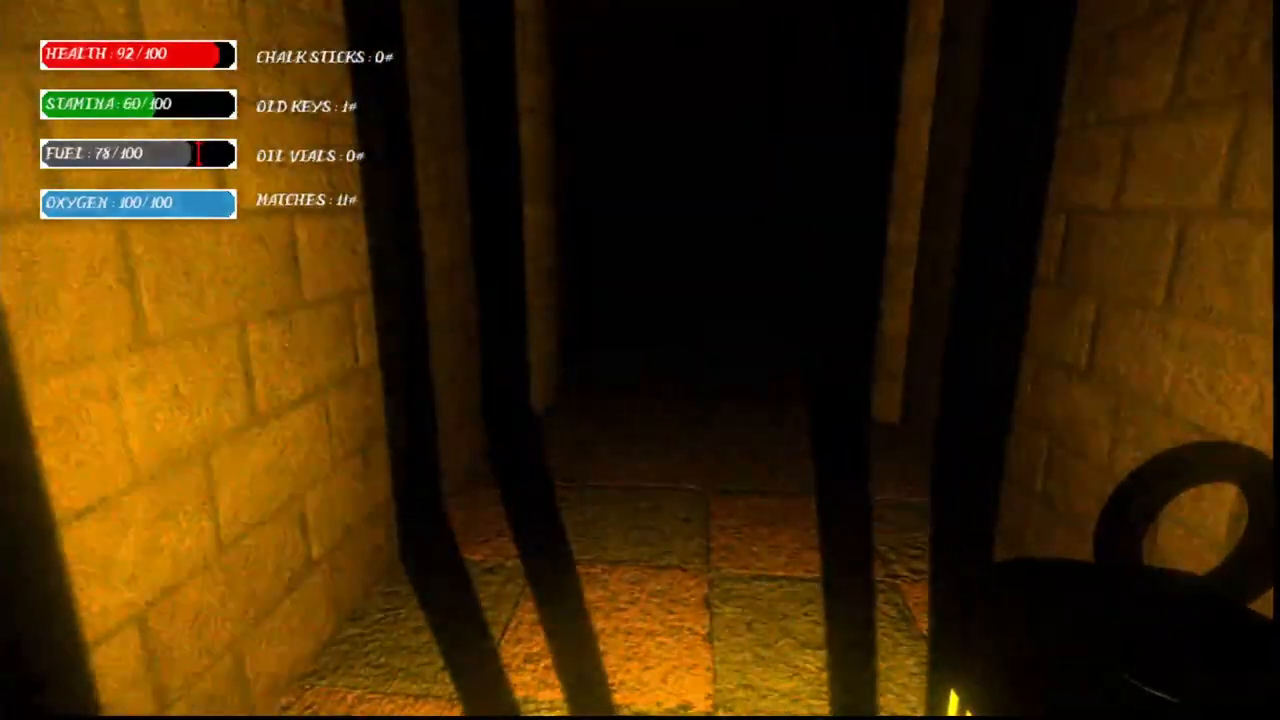
key("Escape")
left_click(629, 301)
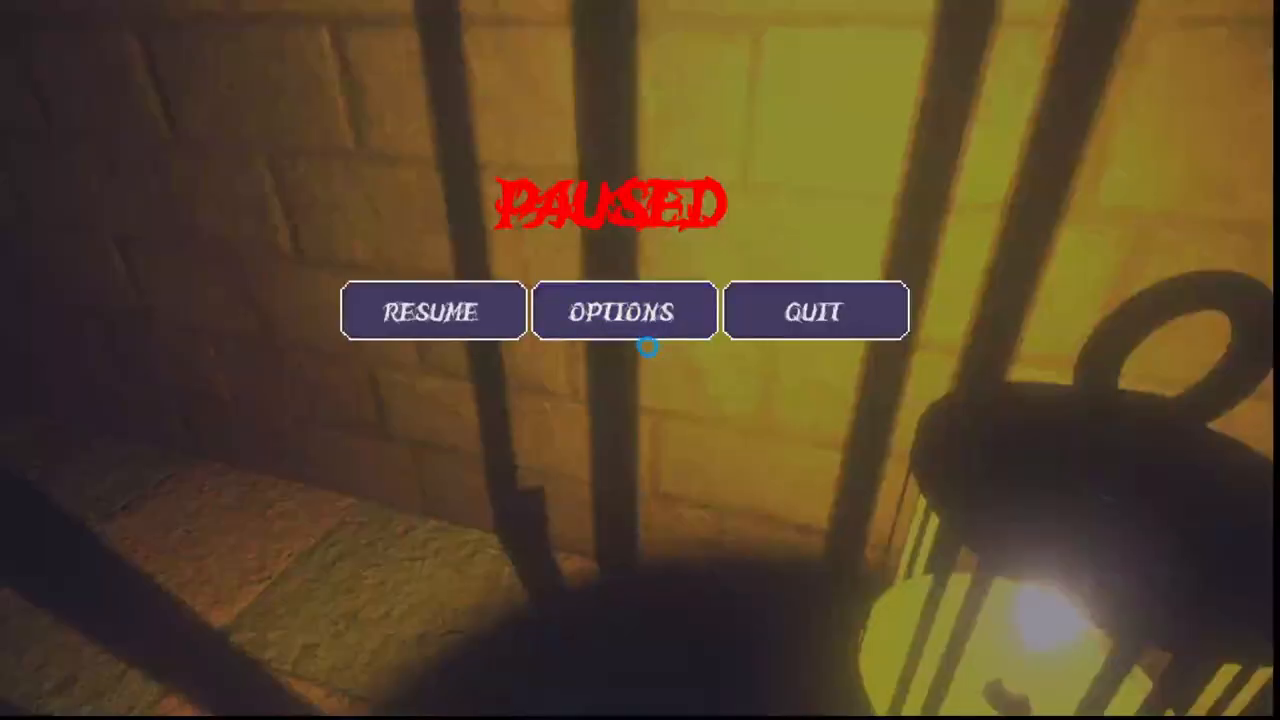
Set graphics quality to Bad, then to Ultra, and return to Options
left_click(653, 332)
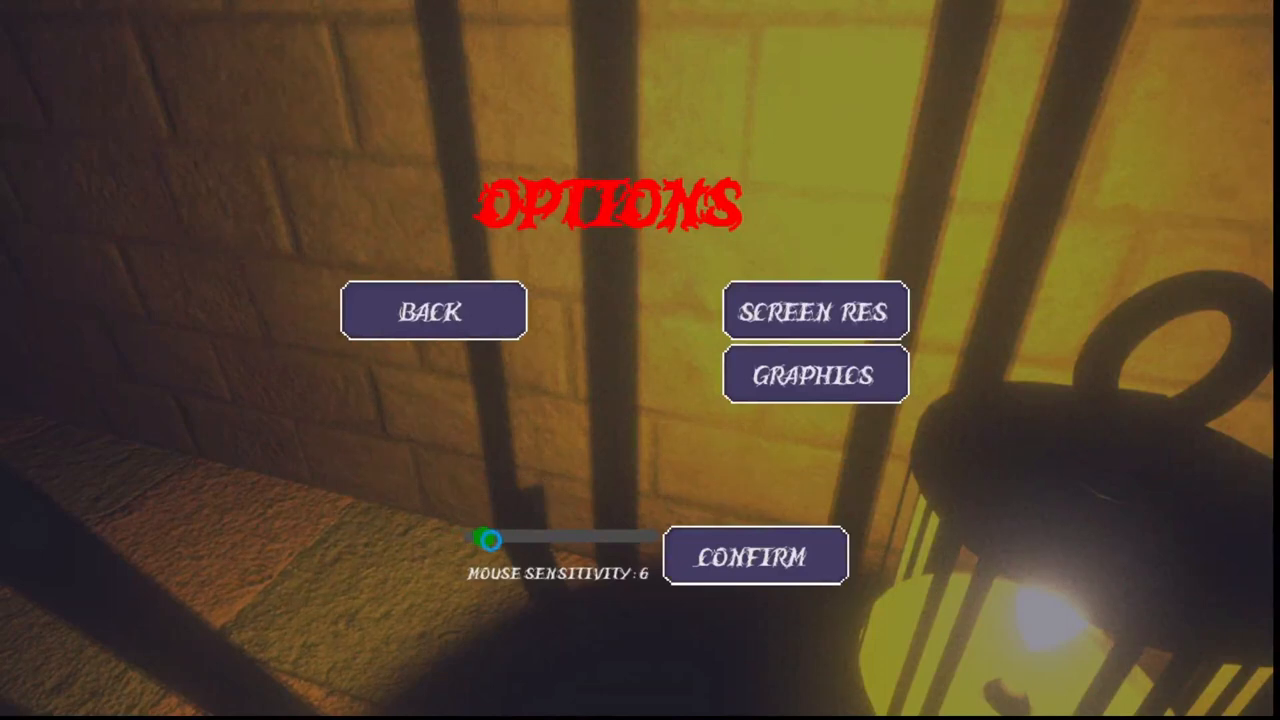
left_click(816, 358)
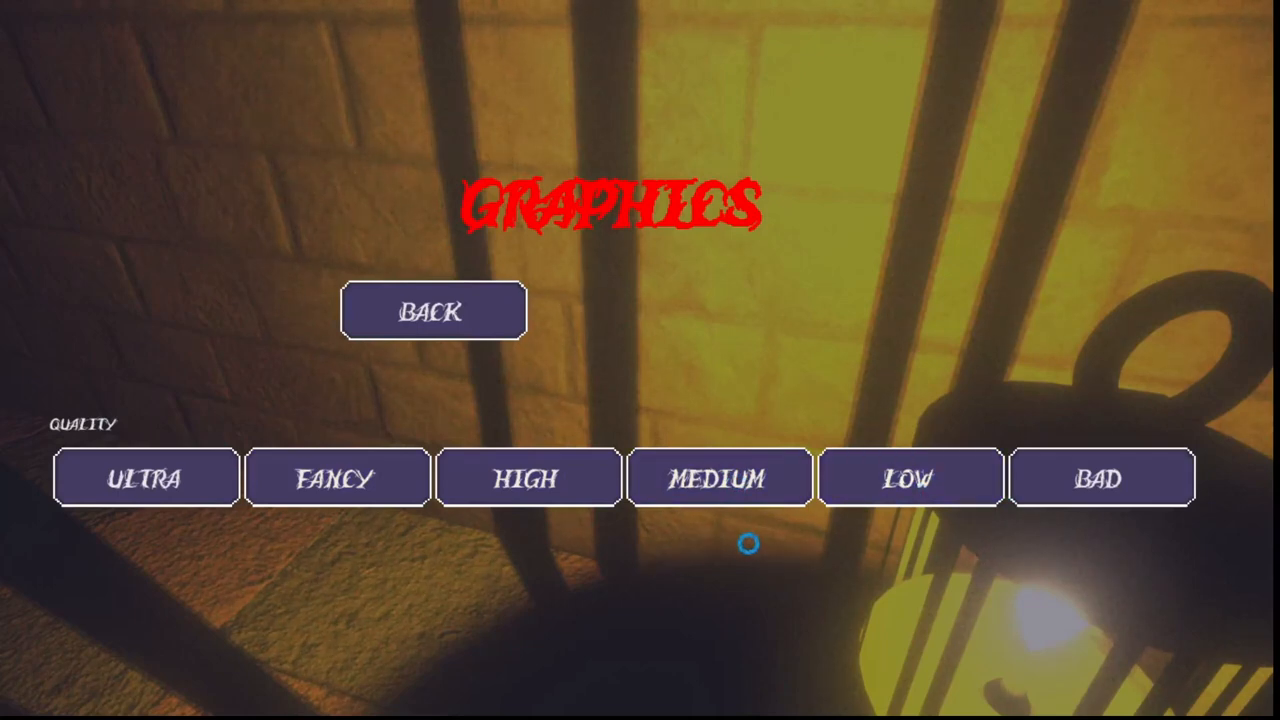
left_click(1128, 476)
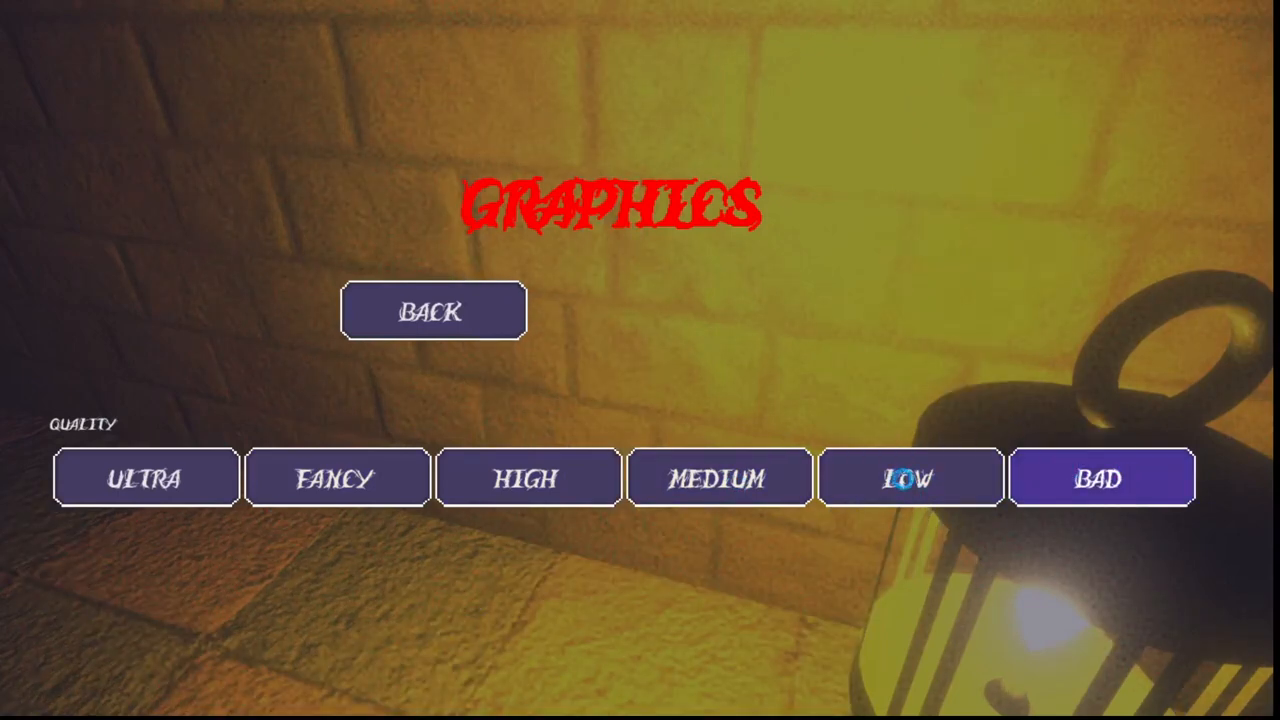
left_click(152, 472)
left_click(455, 318)
Review the screen resolution choices, keeping 1020 x 576, and return to the pause menu
left_click(857, 311)
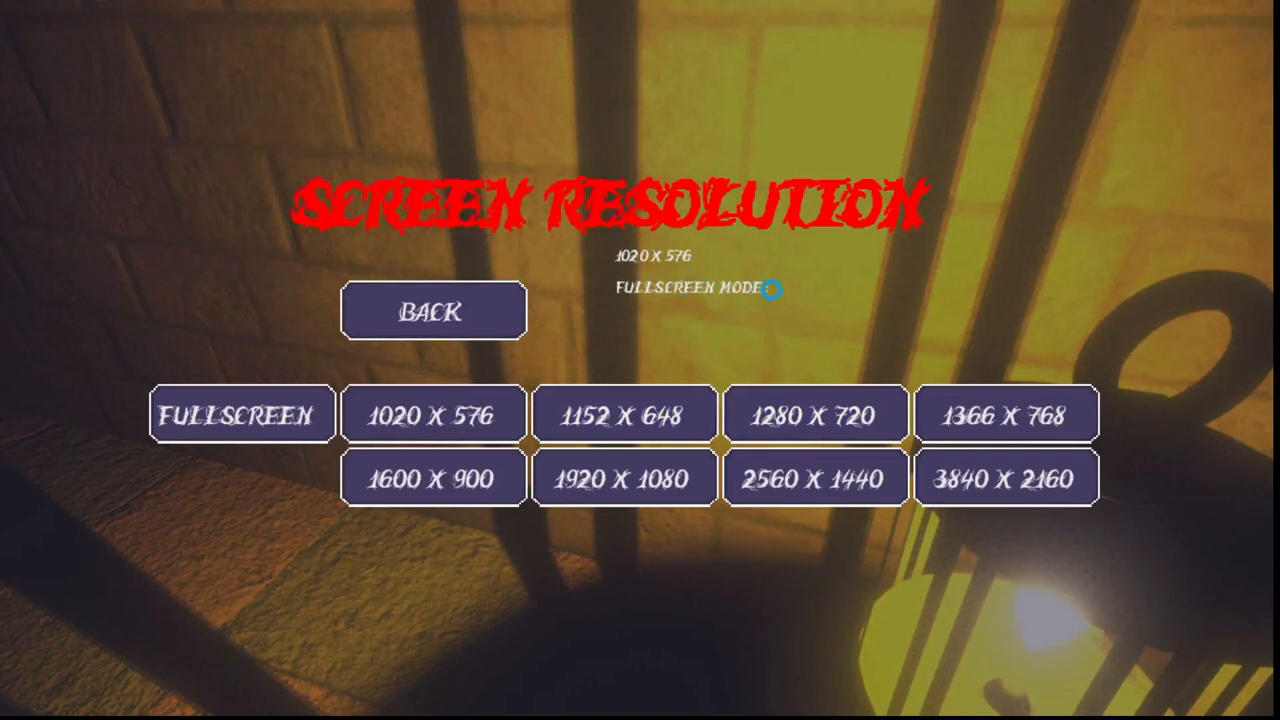
left_click(416, 297)
left_click(486, 318)
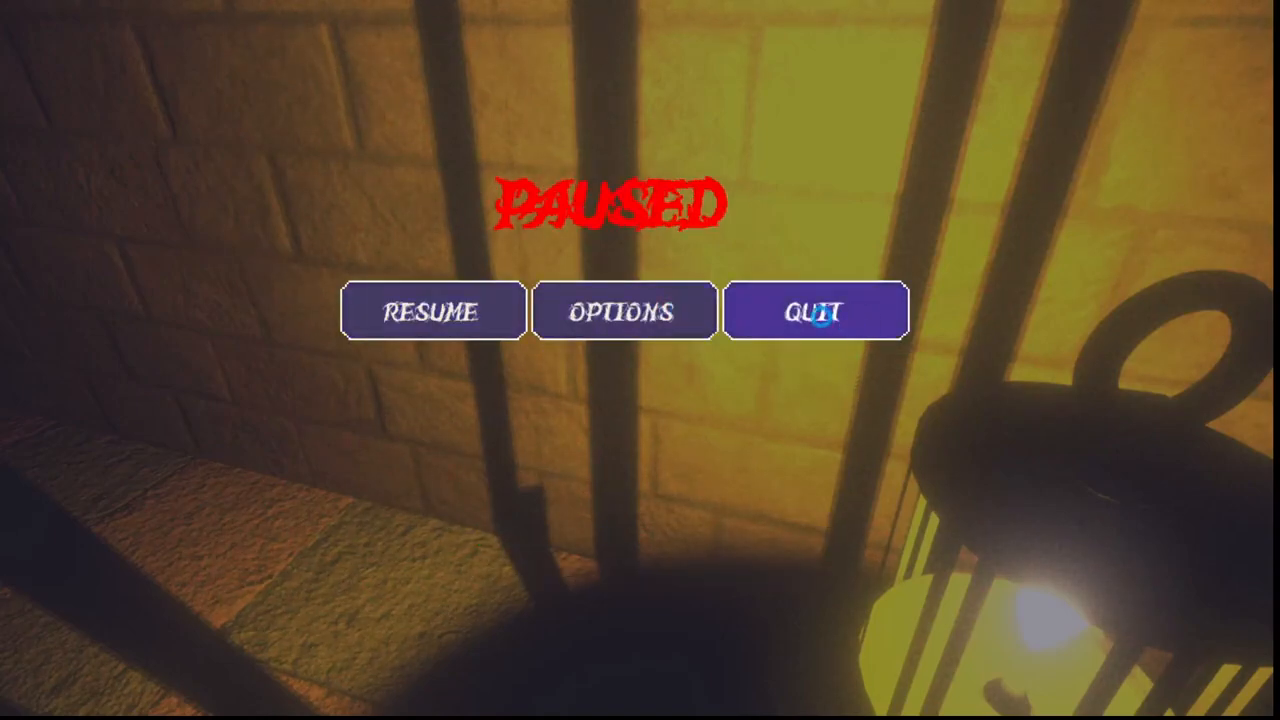
Resume the game from the Paused menu to continue exploring
left_click(451, 313)
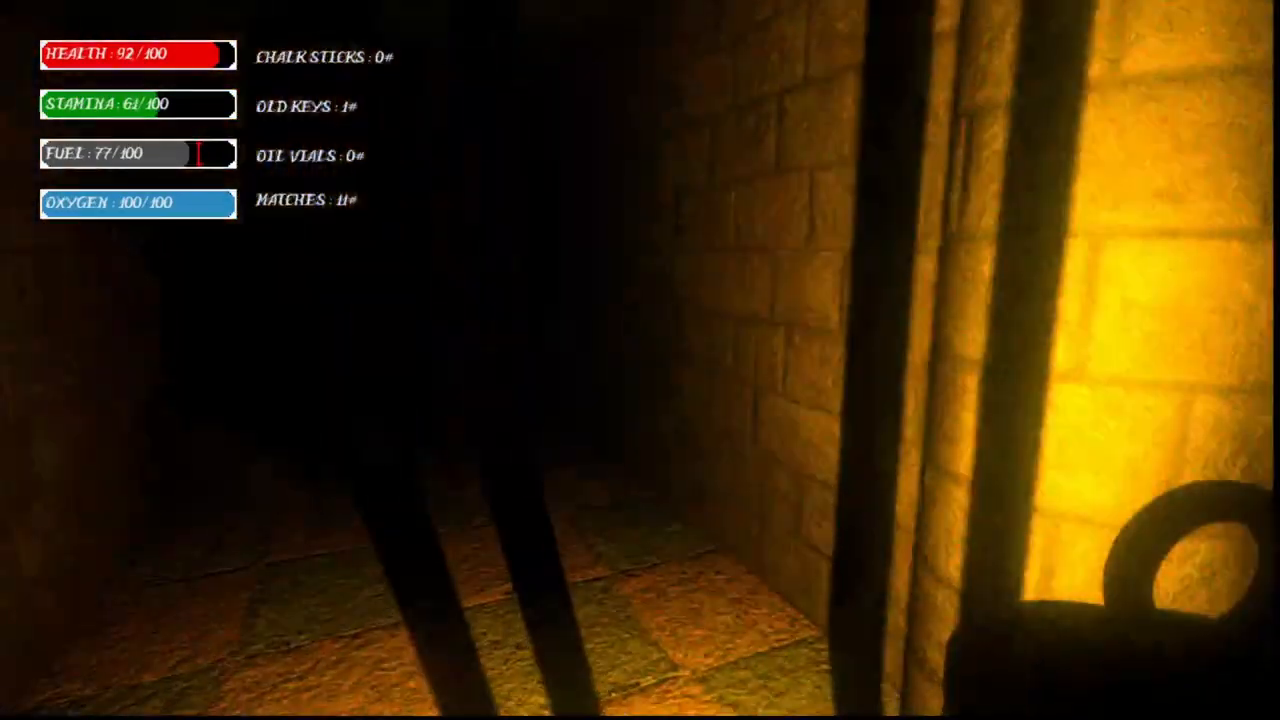